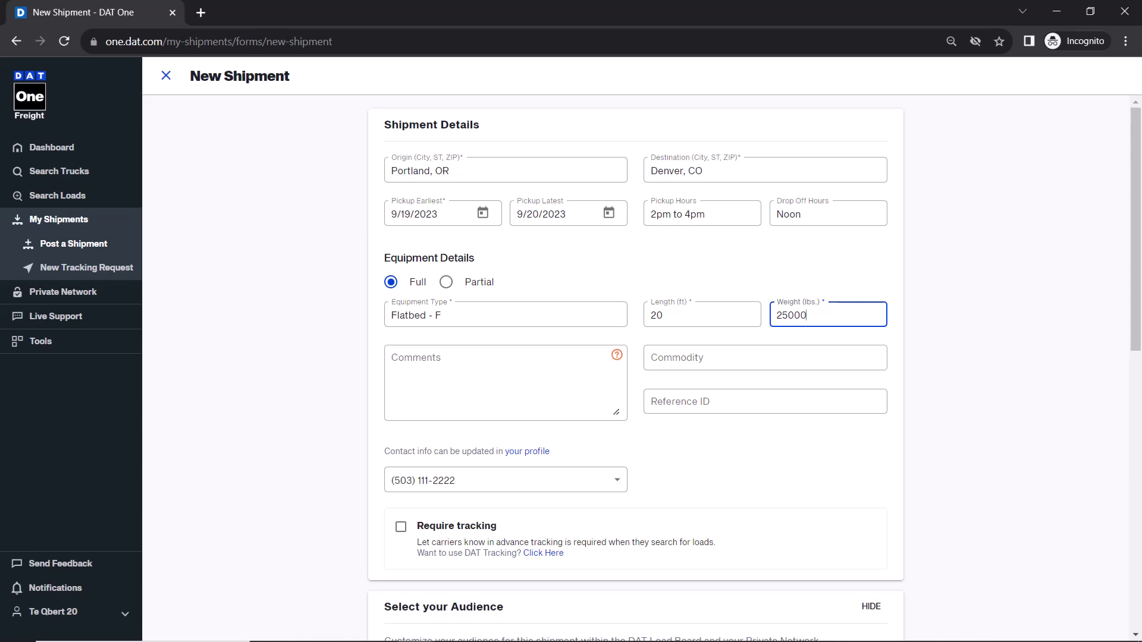
scroll(635, 357, "down", 6)
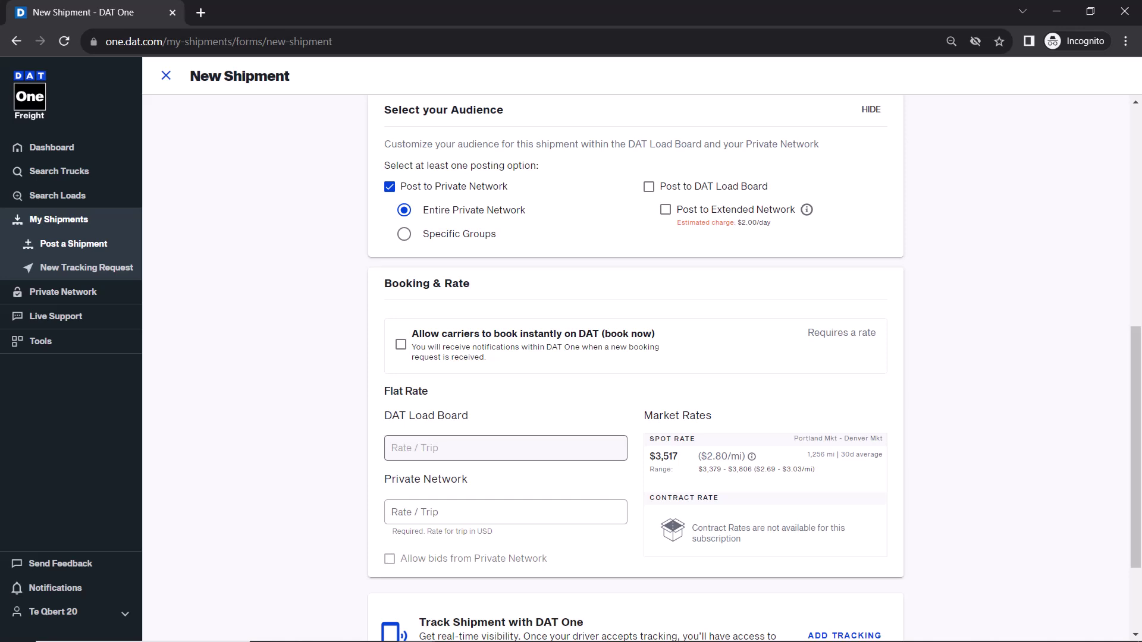
scroll(635, 356, "down", 2)
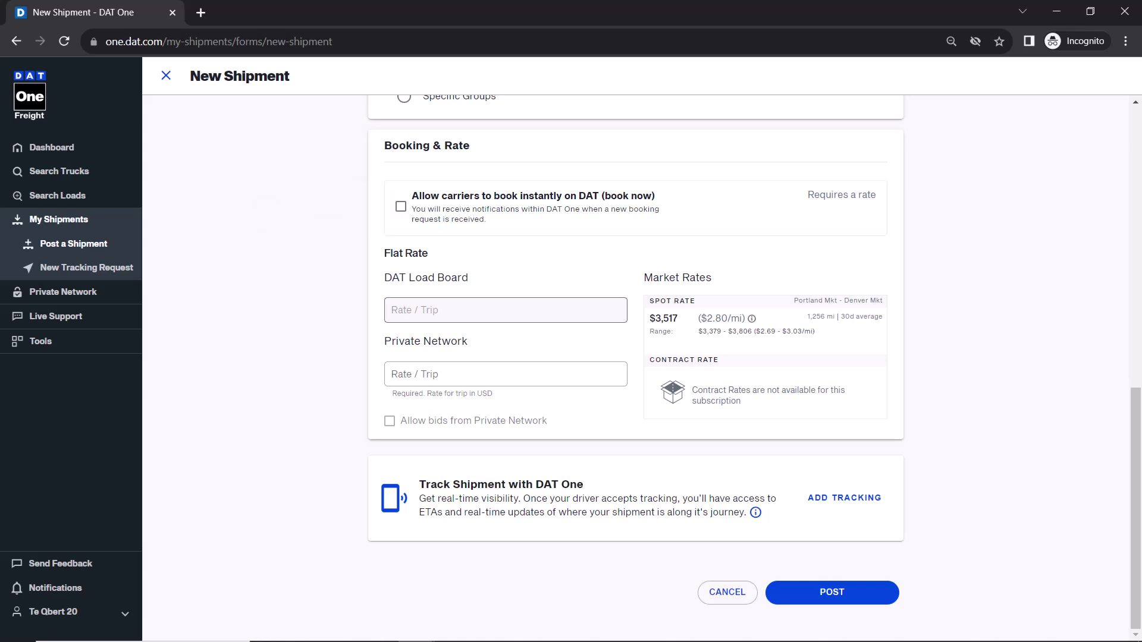
Enable instant booking (book now) for carriers on this load.
left_click(401, 206)
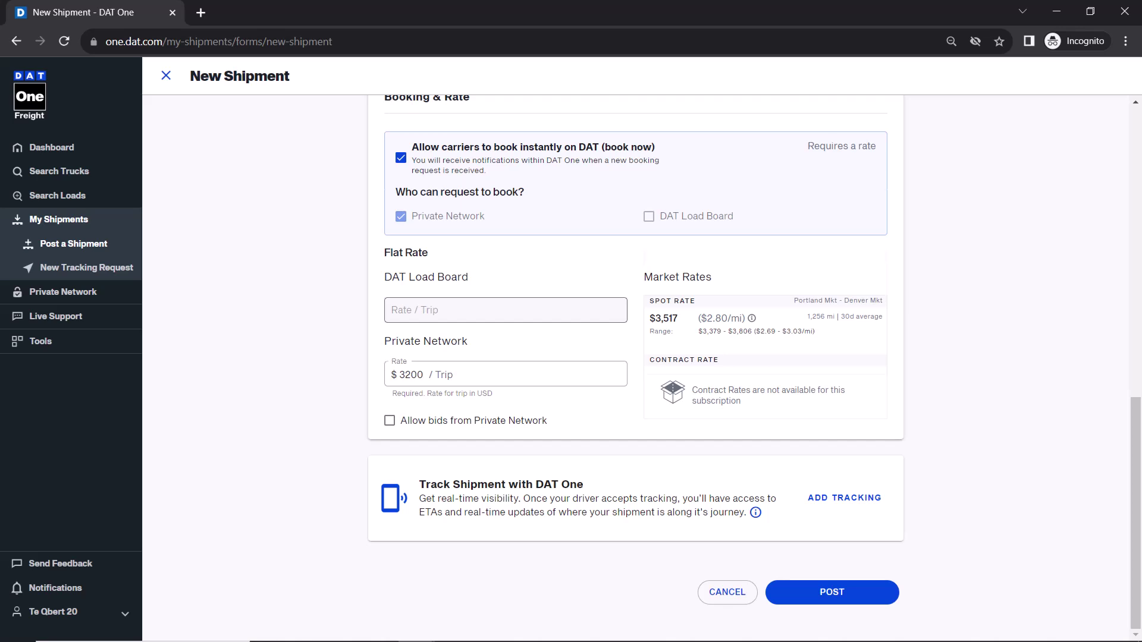
Allow bids from the Private Network on this shipment.
left_click(389, 420)
type("3500")
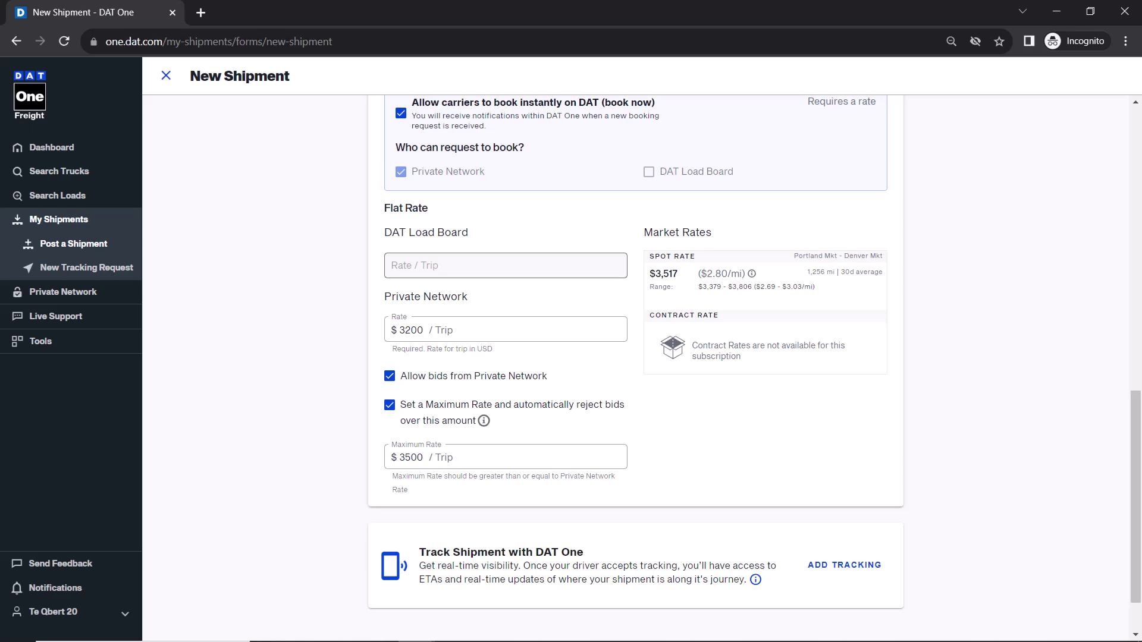
scroll(637, 401, "down", 1)
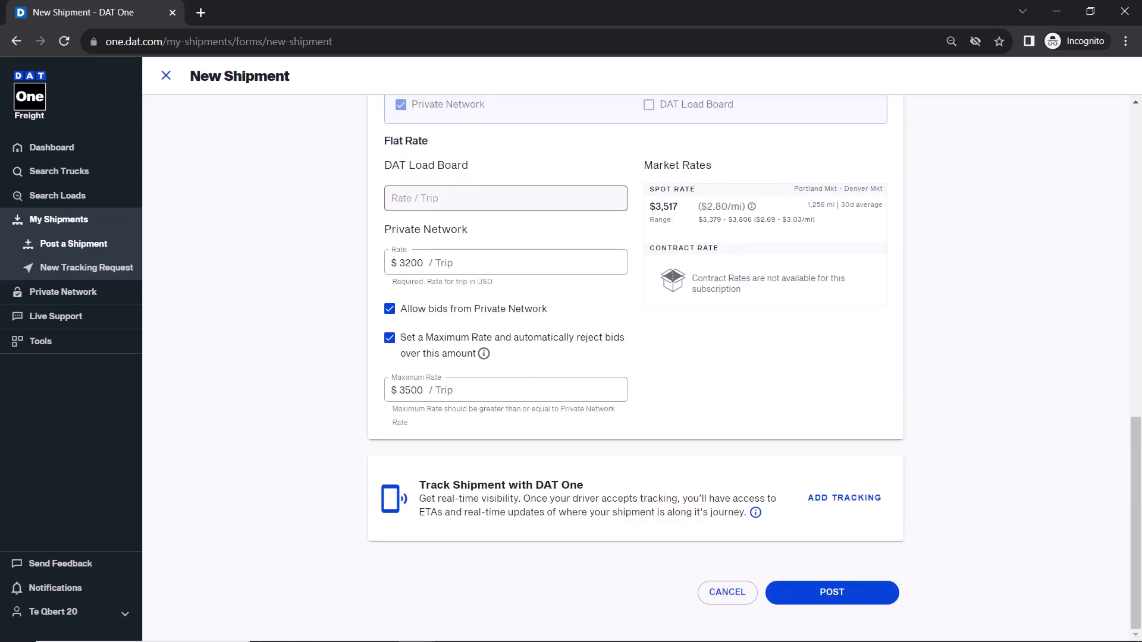